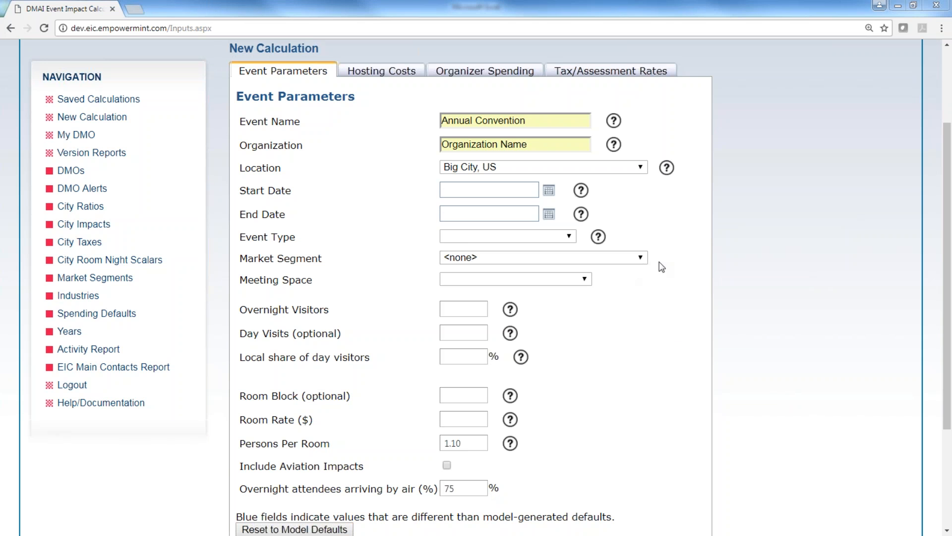
# Set the event type to Business Meeting and check the available market segment options.
pyautogui.click(641, 257)
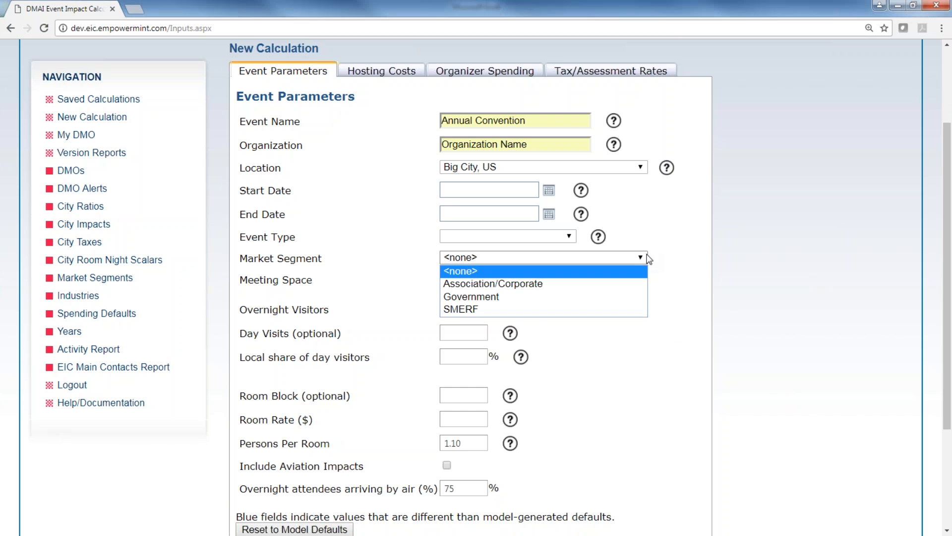
pyautogui.click(571, 236)
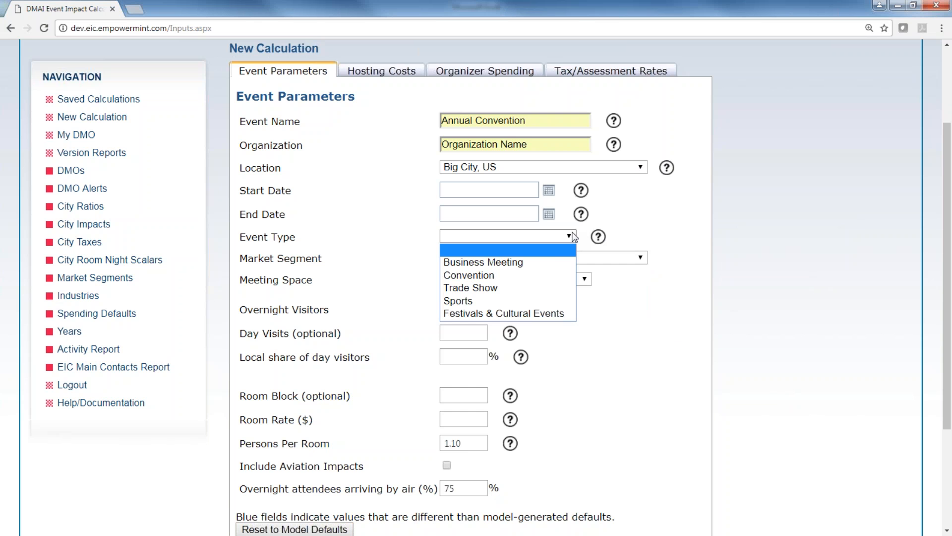
pyautogui.click(496, 261)
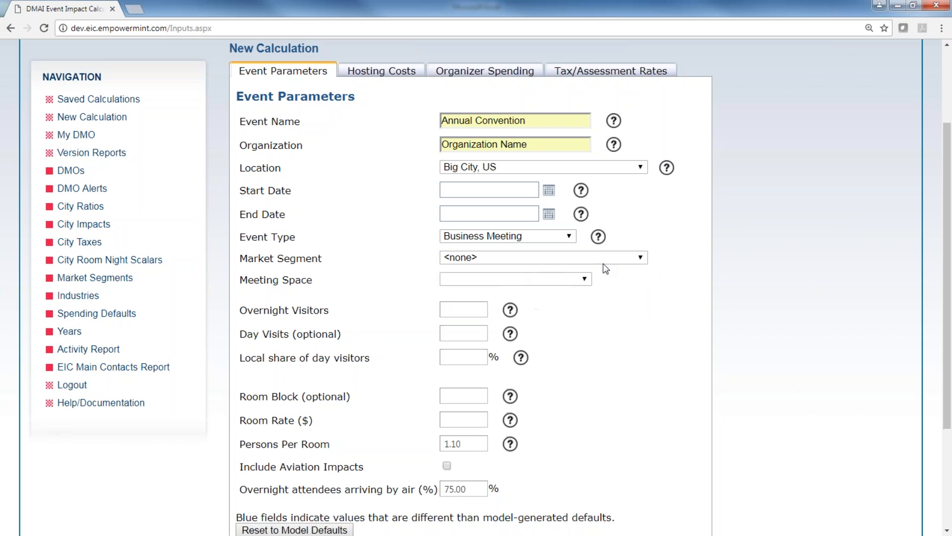
pyautogui.click(642, 258)
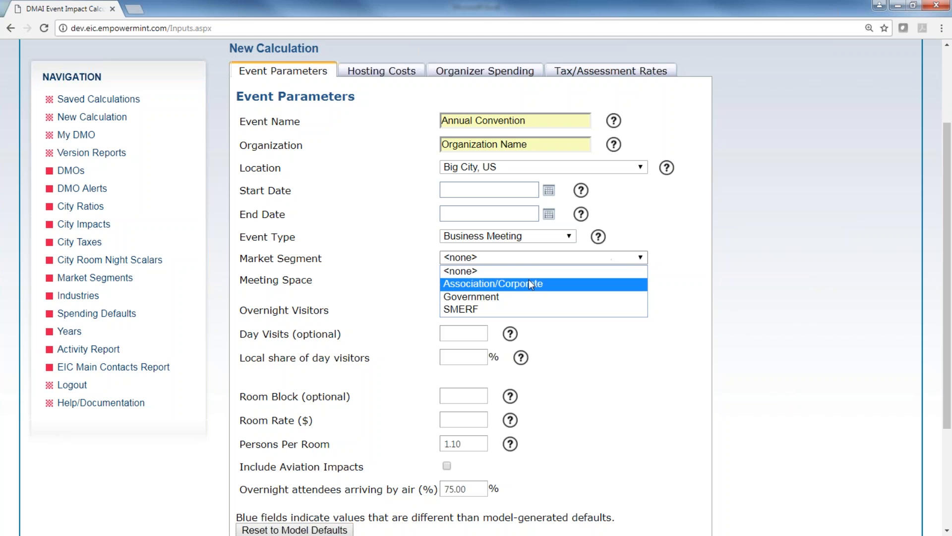
pyautogui.click(599, 272)
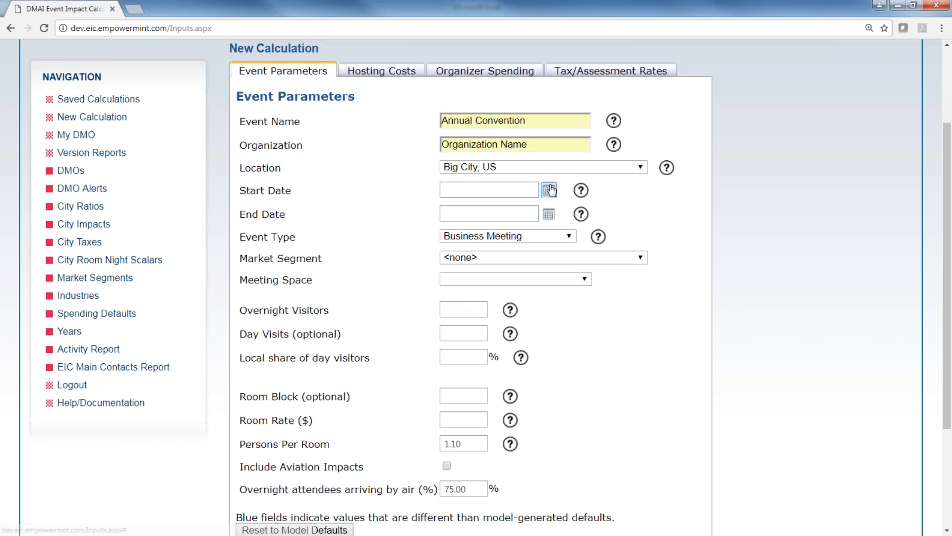
# Set the event's start date to 7/4/2017 and its end date to 7/7/2017.
pyautogui.click(548, 190)
pyautogui.click(512, 262)
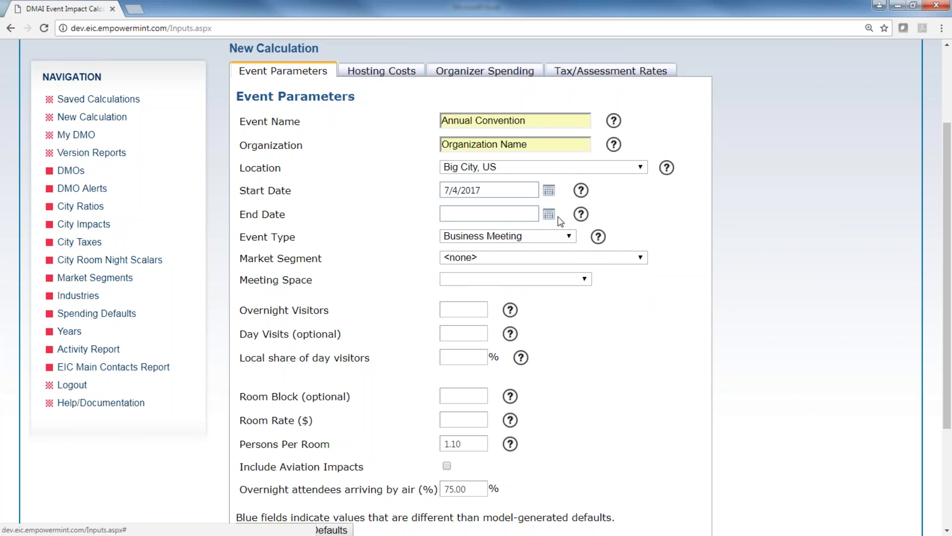
pyautogui.click(549, 214)
pyautogui.click(574, 286)
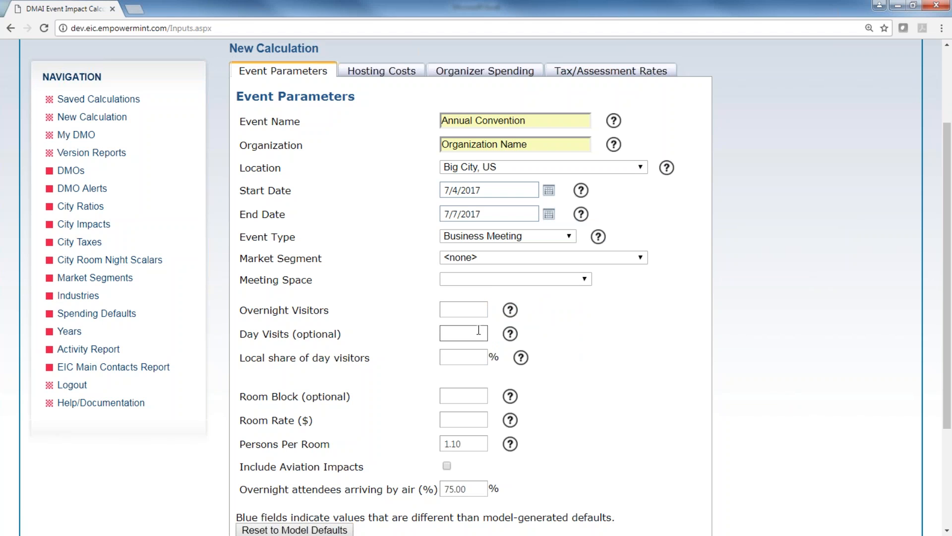
# Enter 350 overnight visitors and choose "Meeting space in hotel" as the meeting space.
pyautogui.click(480, 311)
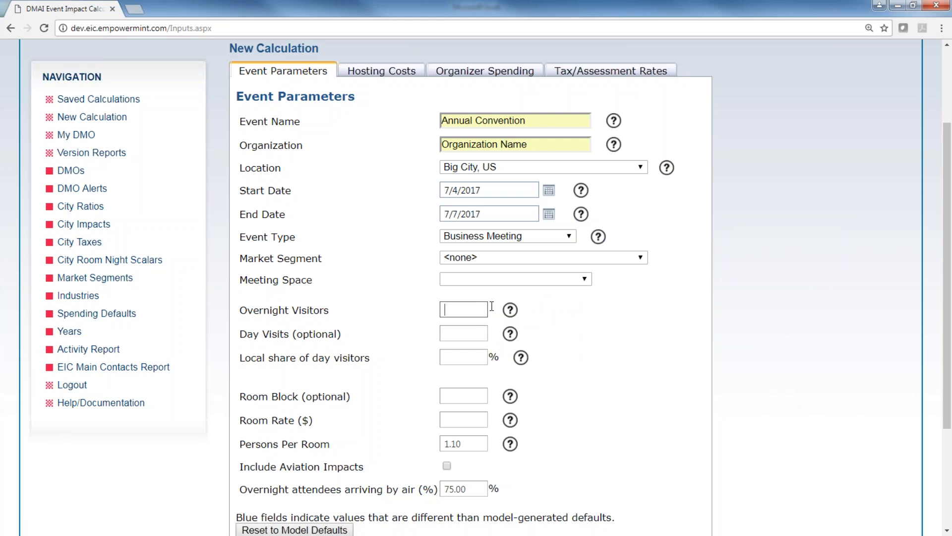
pyautogui.write('350')
pyautogui.click(588, 311)
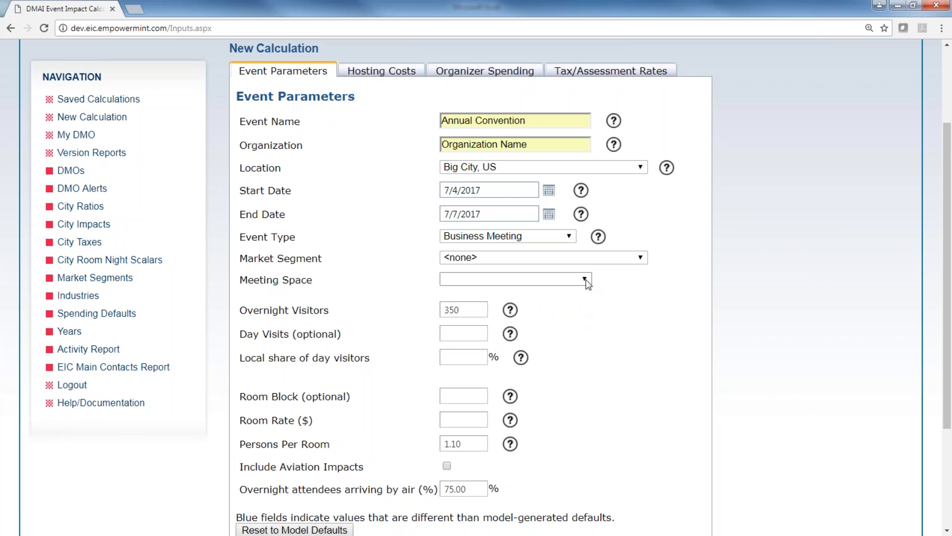
pyautogui.click(585, 281)
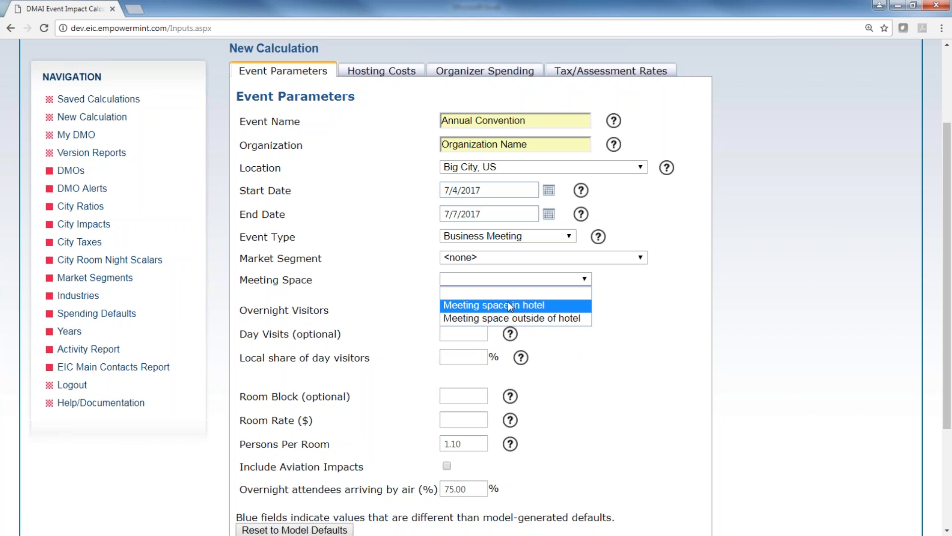
pyautogui.click(508, 303)
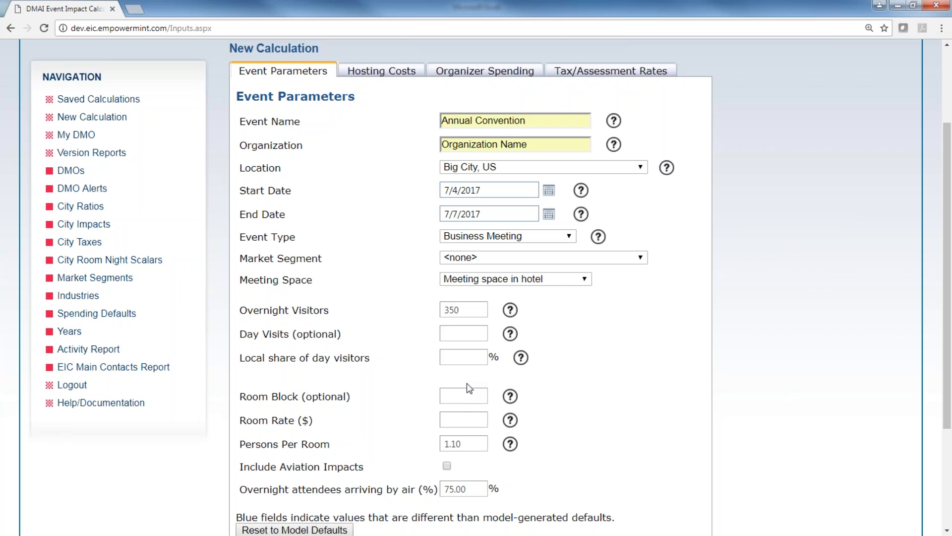
# Set the room rate to $125 in the event parameters.
pyautogui.click(464, 411)
pyautogui.write('125')
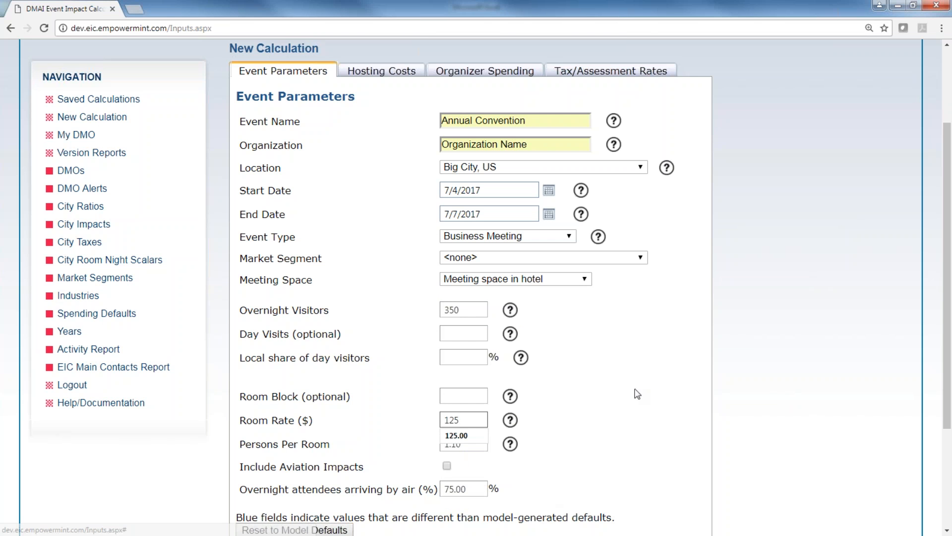
pyautogui.click(635, 361)
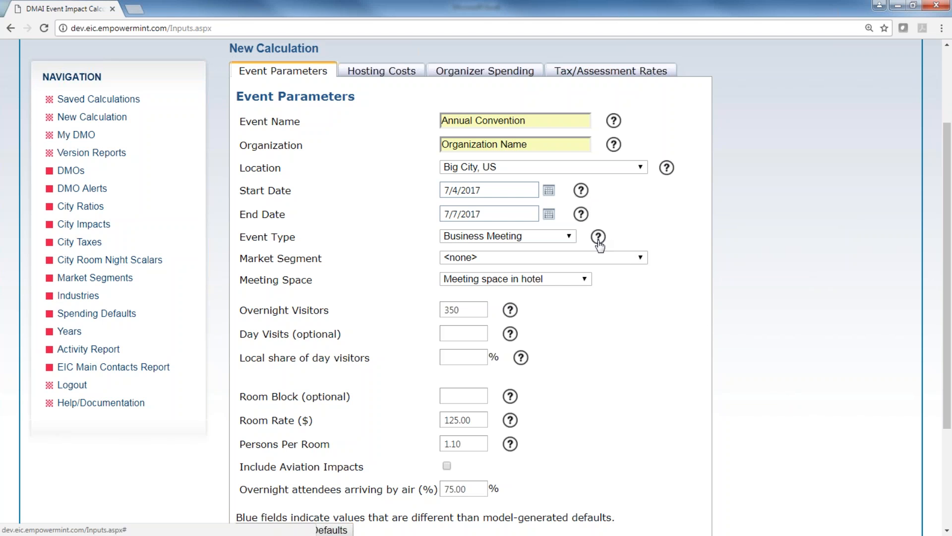
# Read the help definitions for the event types and close the help window.
pyautogui.click(599, 239)
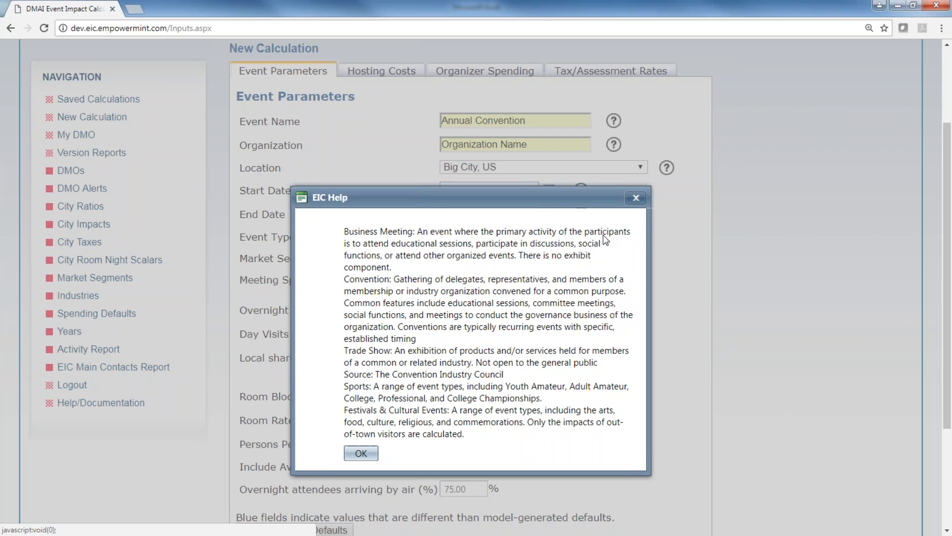
pyautogui.click(633, 197)
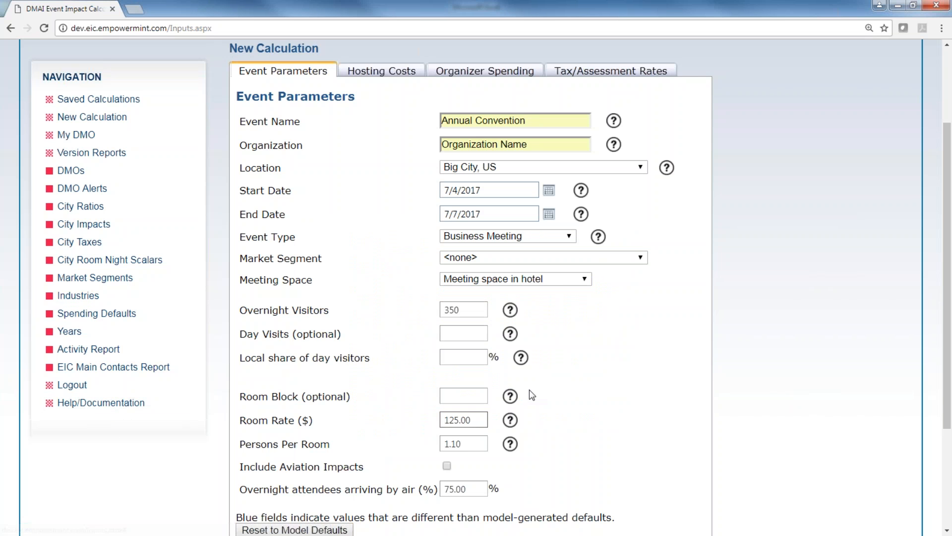
# Enter $1500 of cash incentives in the destination's hosting costs.
pyautogui.scroll(1, 496, 238)
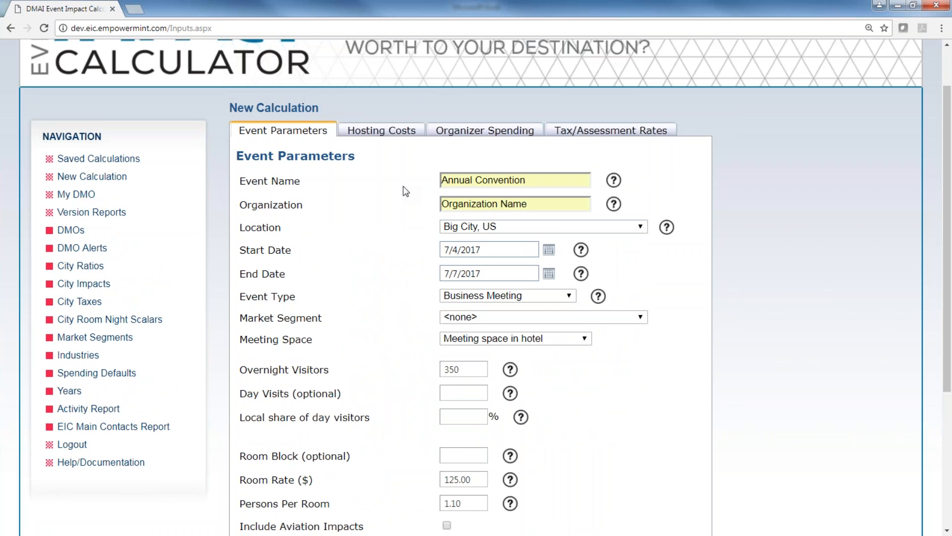
pyautogui.click(392, 131)
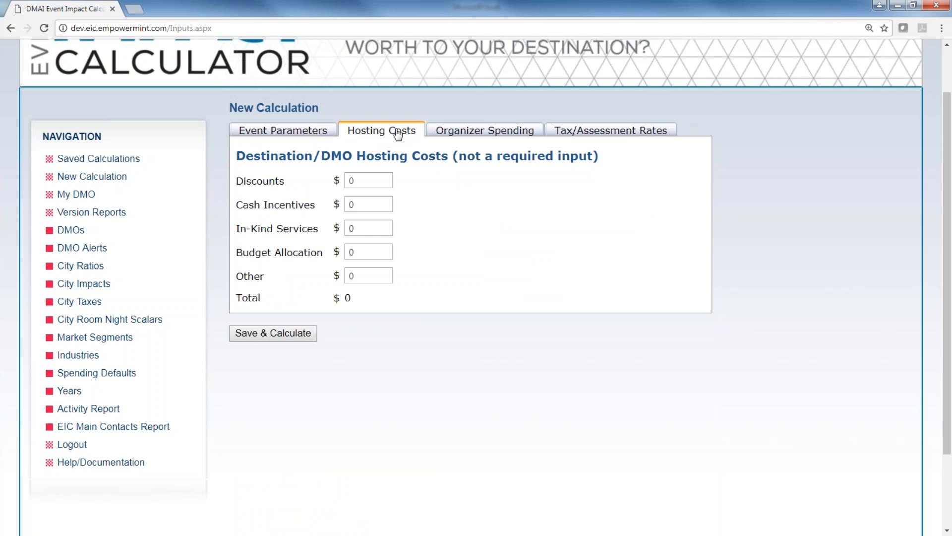
pyautogui.click(380, 204)
pyautogui.doubleClick(379, 204)
pyautogui.write('1500')
pyautogui.click(477, 240)
# Set the organizer's food and beverage spending to $25,000.
pyautogui.click(469, 138)
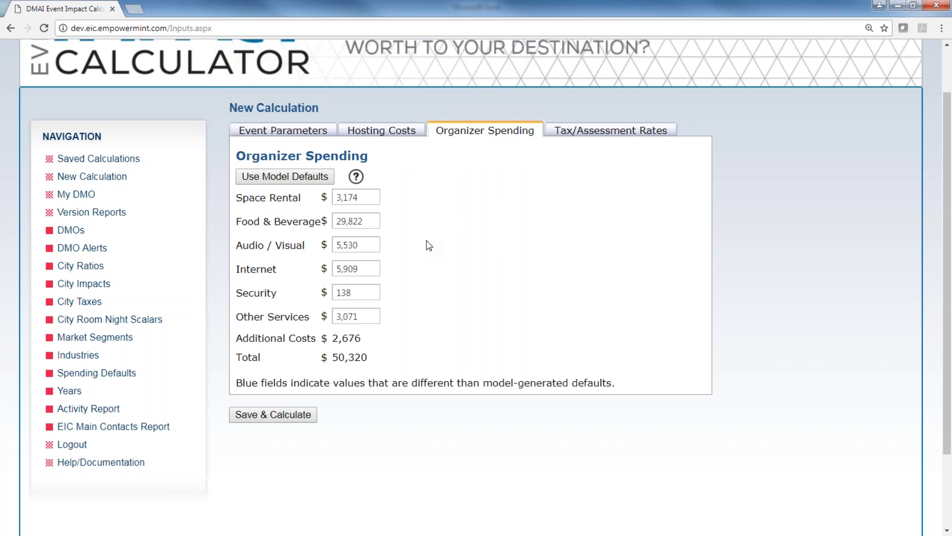
pyautogui.click(376, 221)
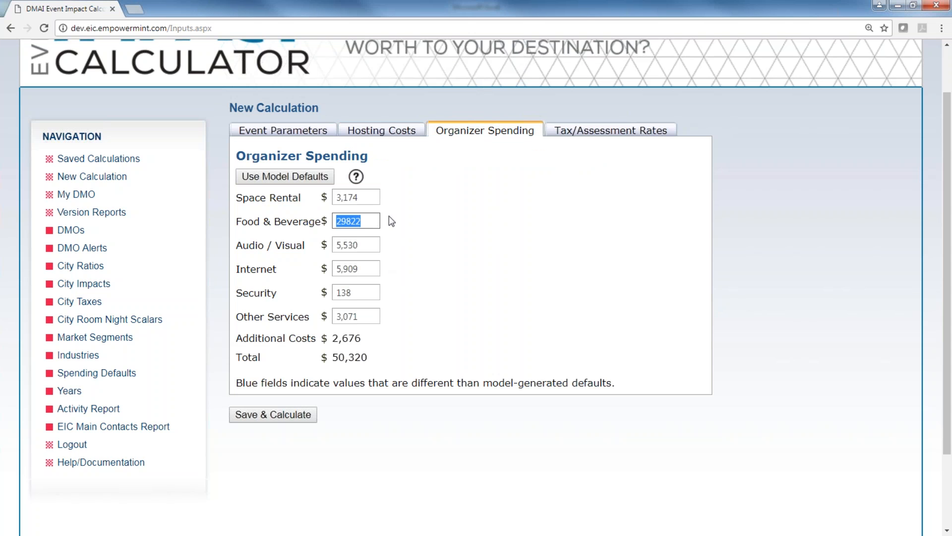
pyautogui.write('25000')
pyautogui.click(475, 249)
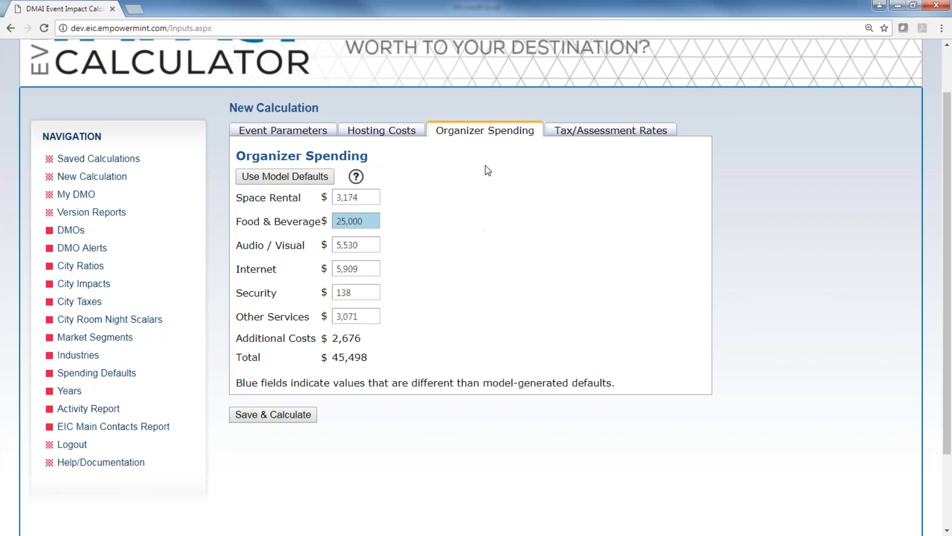
# Review the tax and assessment rates and the event parameters, and save and calculate the event's impact.
pyautogui.click(586, 138)
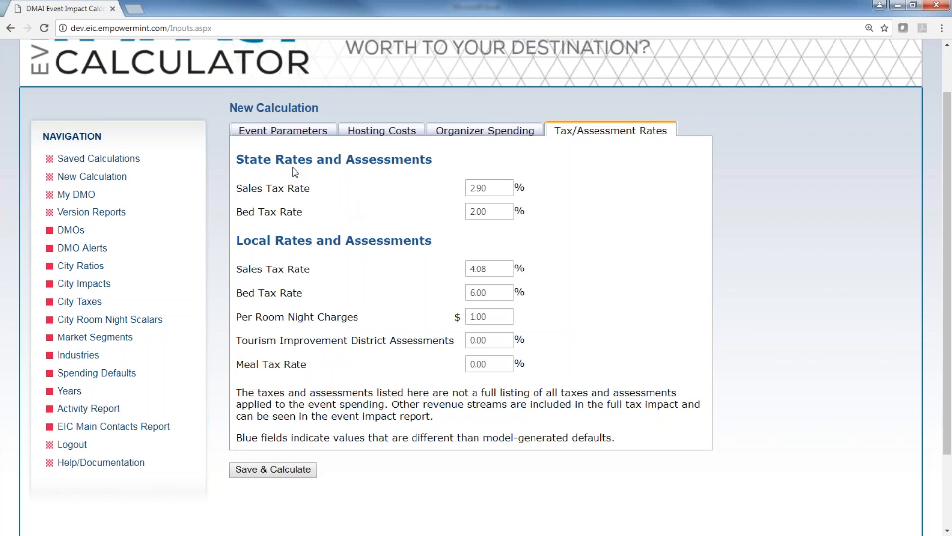
pyautogui.click(287, 133)
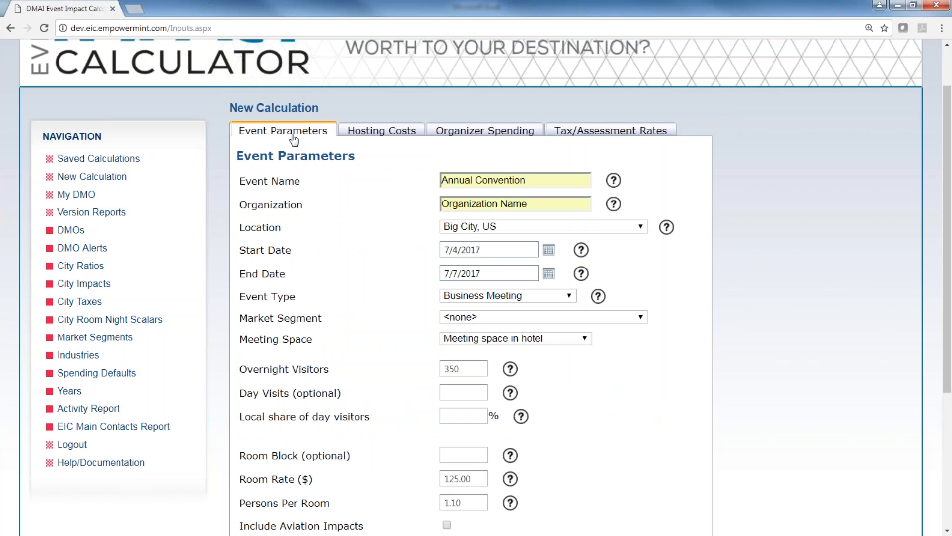
pyautogui.click(470, 256)
pyautogui.scroll(-2, 606, 252)
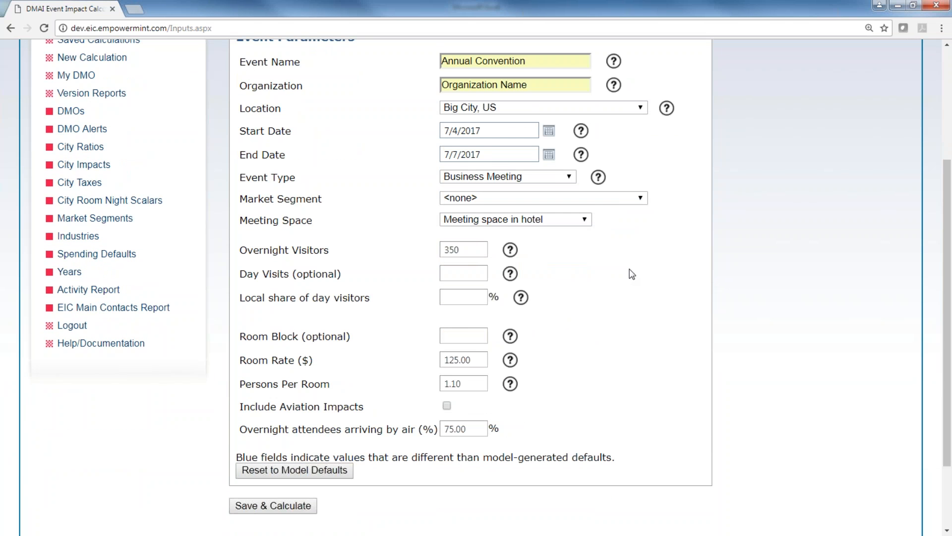
pyautogui.scroll(-1, 288, 460)
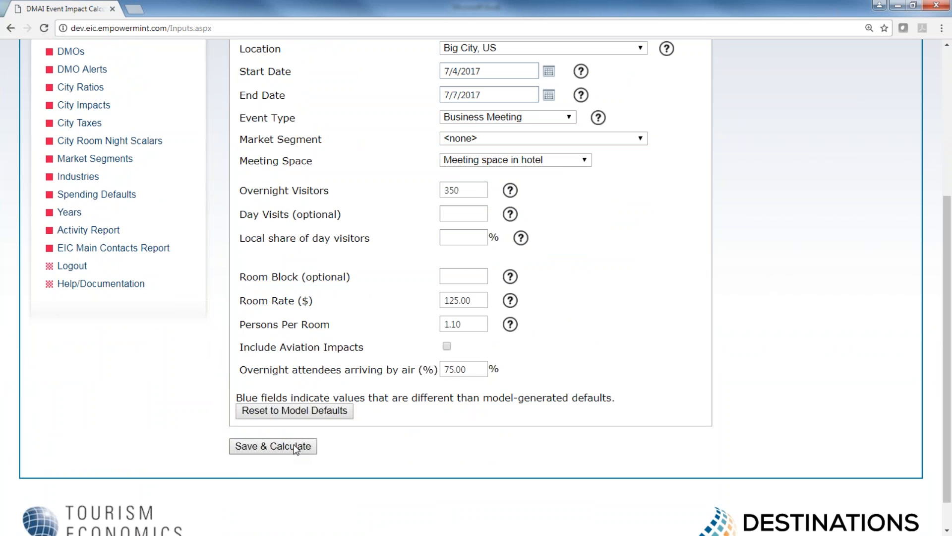
pyautogui.click(295, 449)
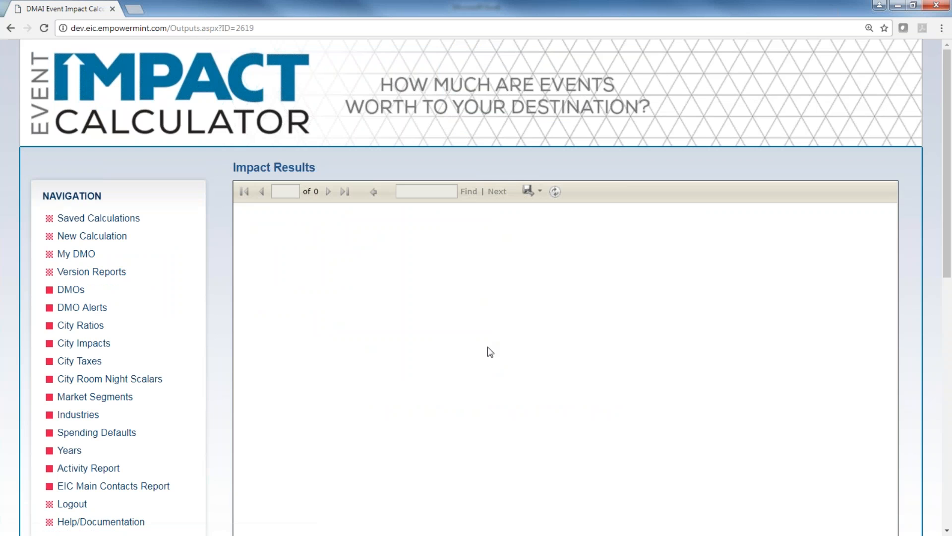
# Review the Event Impact Summary, including key results, the direct business sales charts and the industry table.
pyautogui.scroll(-3, 472, 349)
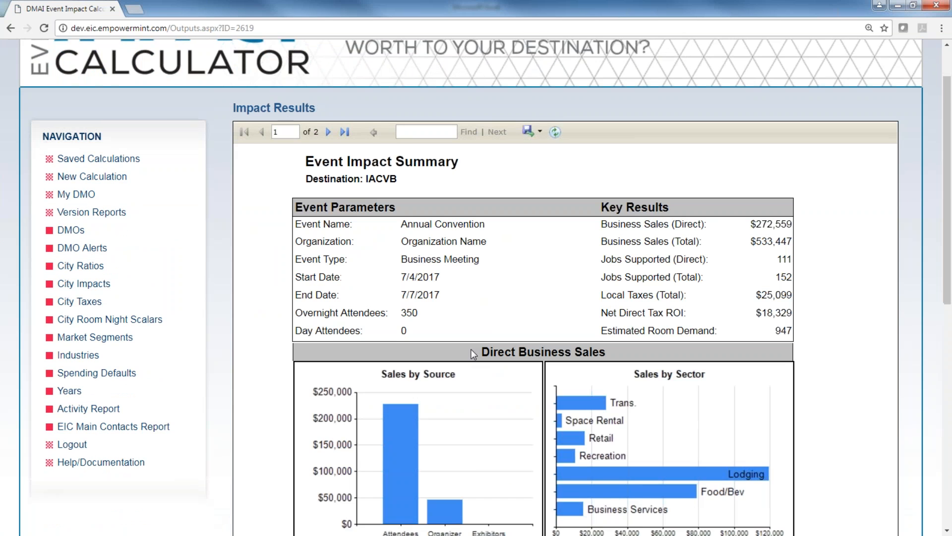
pyautogui.scroll(-1, 472, 350)
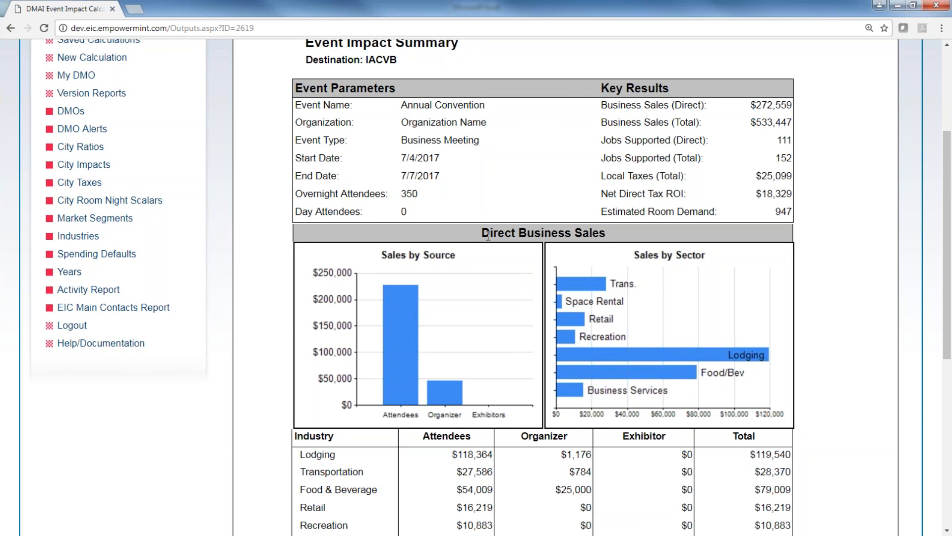
pyautogui.scroll(-2, 493, 248)
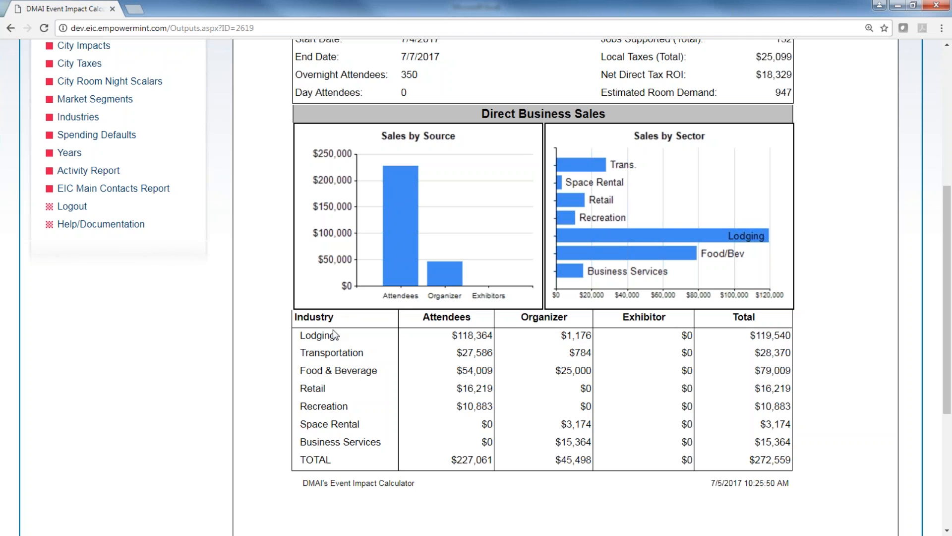
pyautogui.scroll(2, 350, 325)
pyautogui.scroll(3, 350, 325)
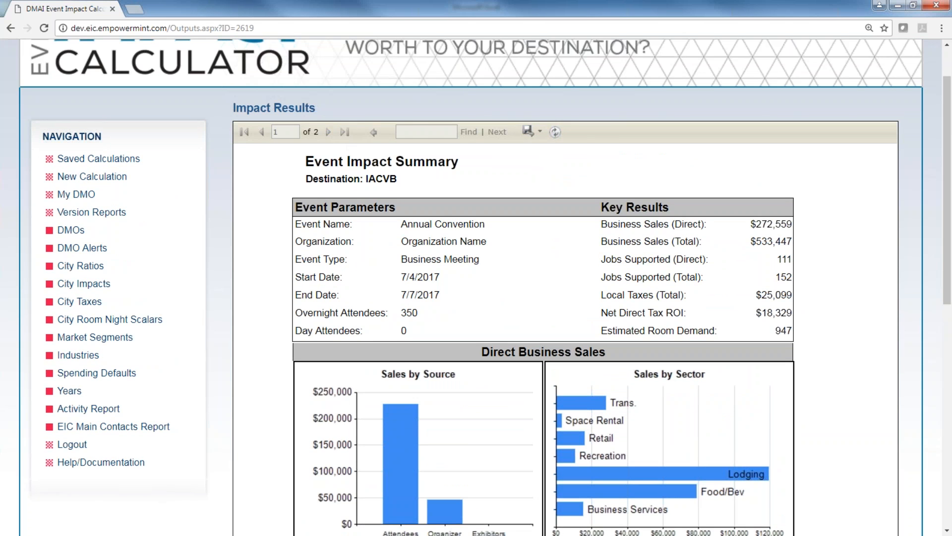
# Examine the report's second page, covering economic impact details, event return on investment and estimated room demand metrics.
pyautogui.click(328, 132)
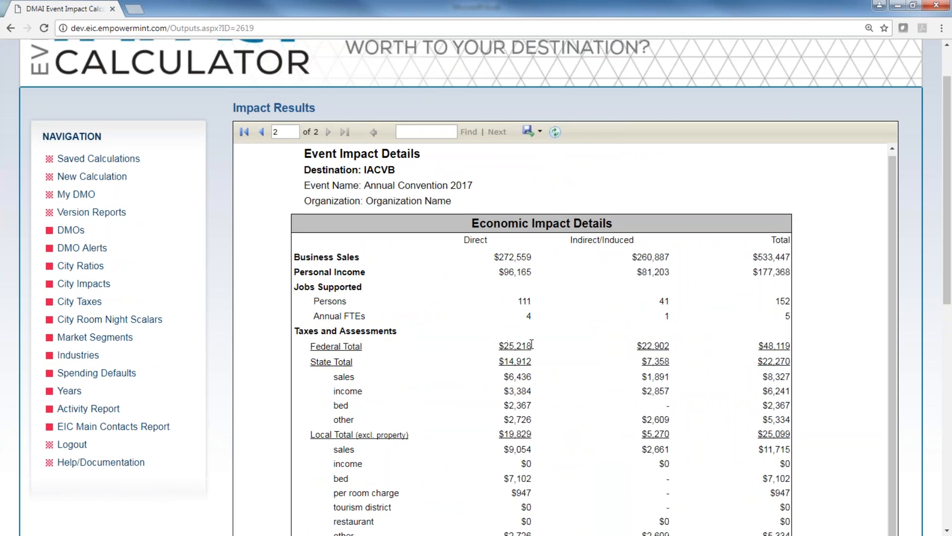
pyautogui.scroll(-1, 562, 262)
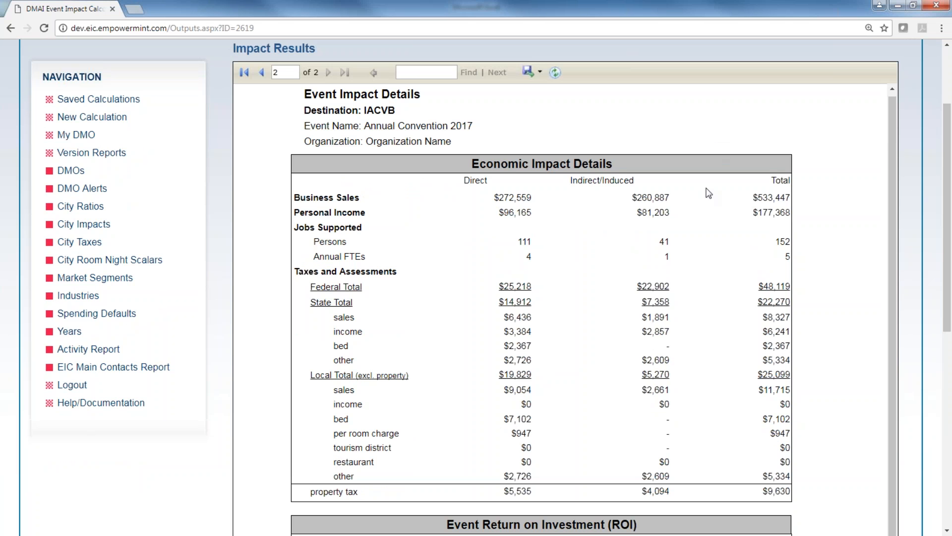
pyautogui.scroll(-1, 677, 248)
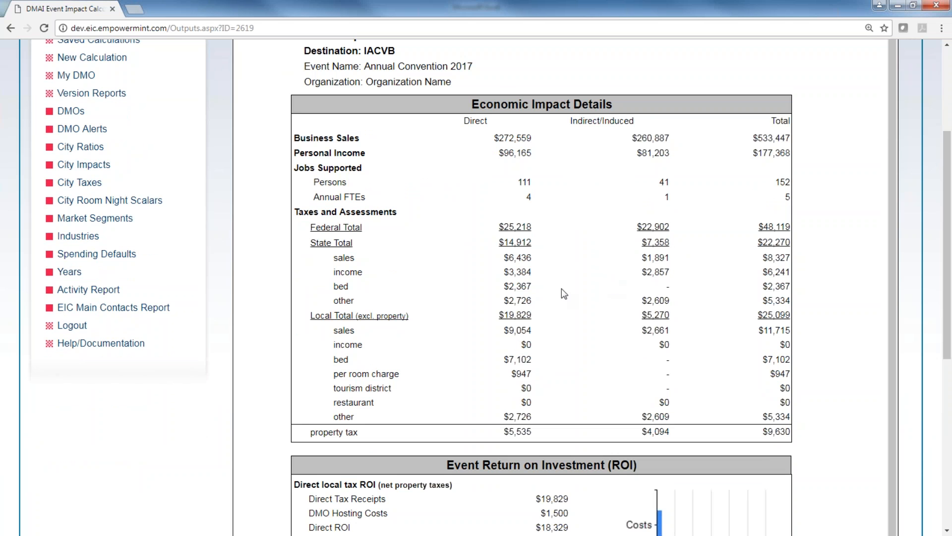
pyautogui.scroll(-3, 553, 298)
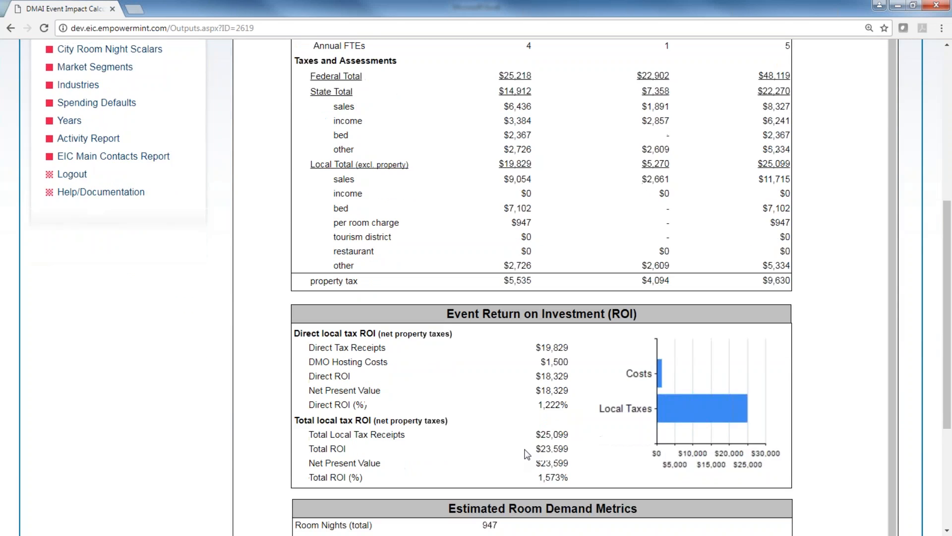
pyautogui.scroll(-2, 527, 454)
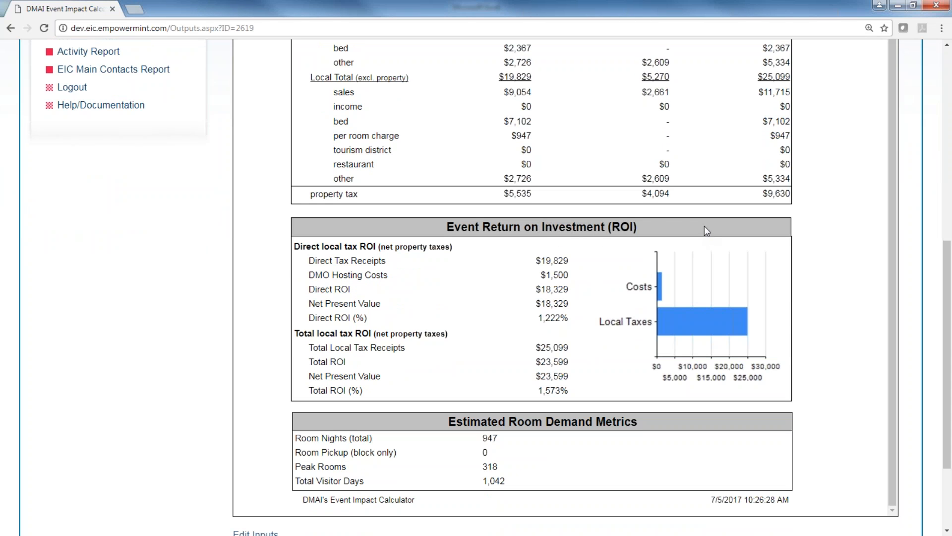
pyautogui.scroll(-1, 654, 282)
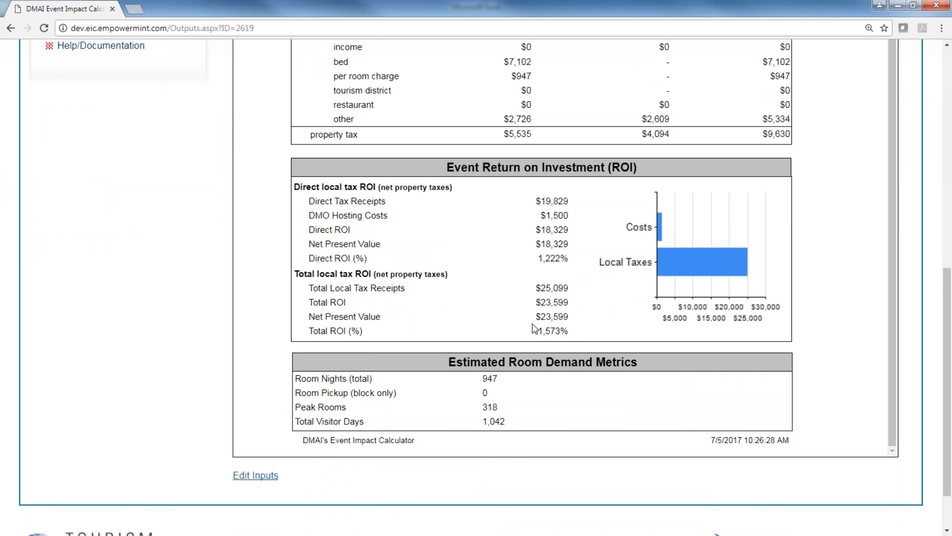
# Return from the report to the calculation's inputs for editing and view the available event types without changing the selection.
pyautogui.scroll(-1, 554, 327)
pyautogui.click(263, 413)
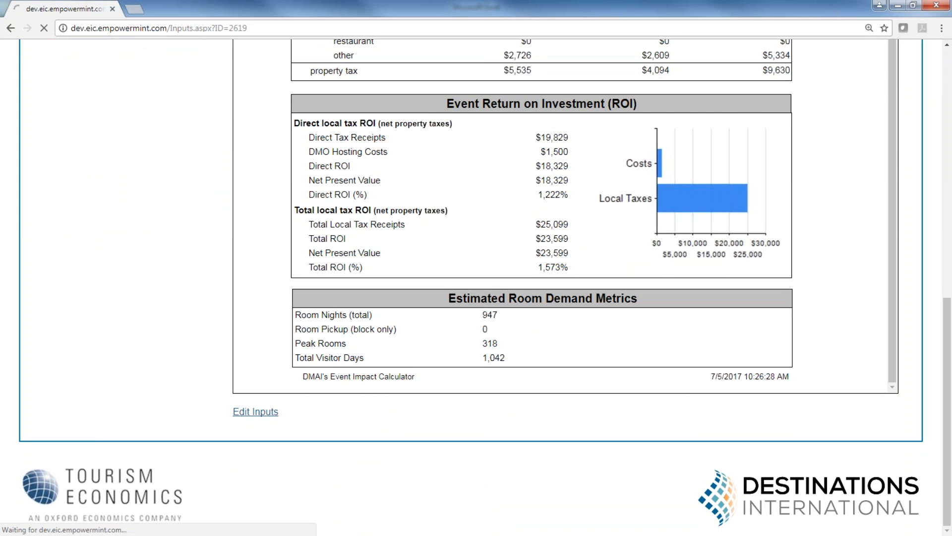
pyautogui.scroll(-2, 311, 374)
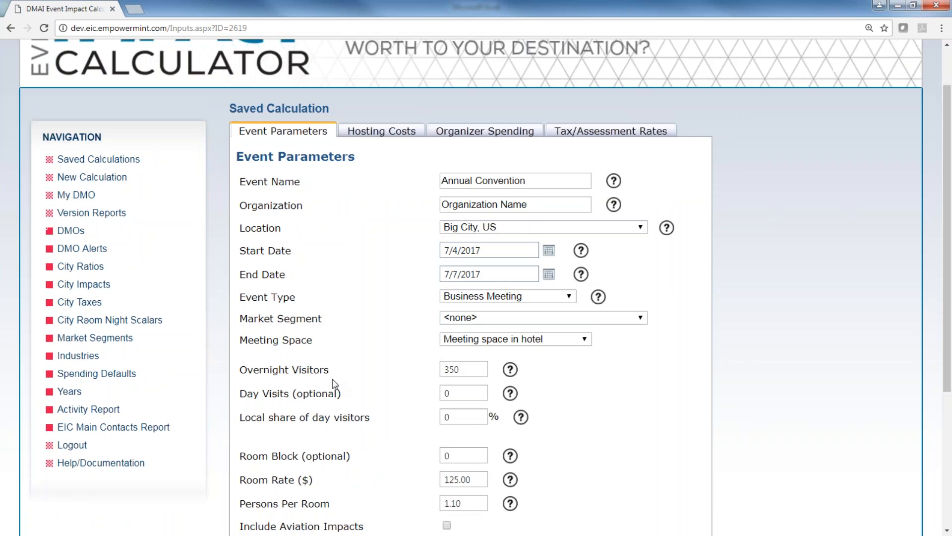
pyautogui.click(570, 238)
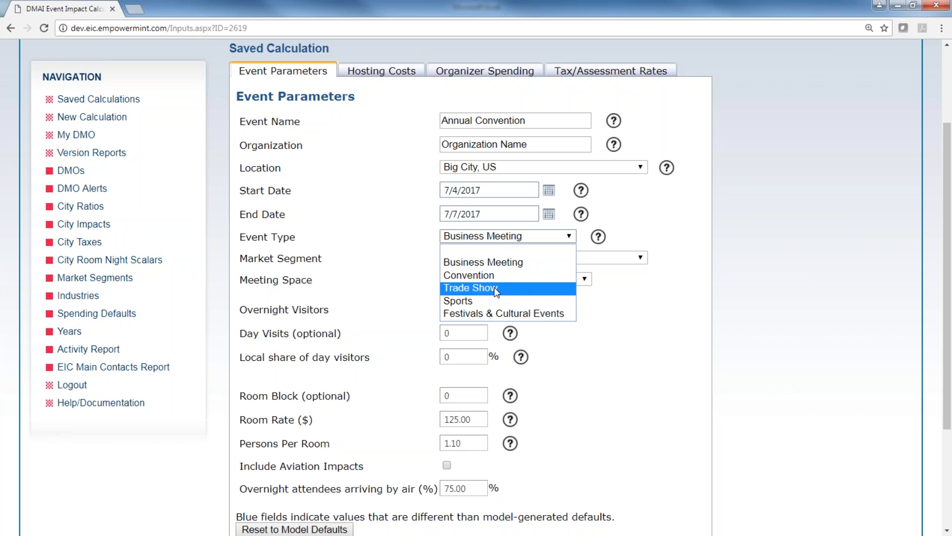
pyautogui.click(665, 315)
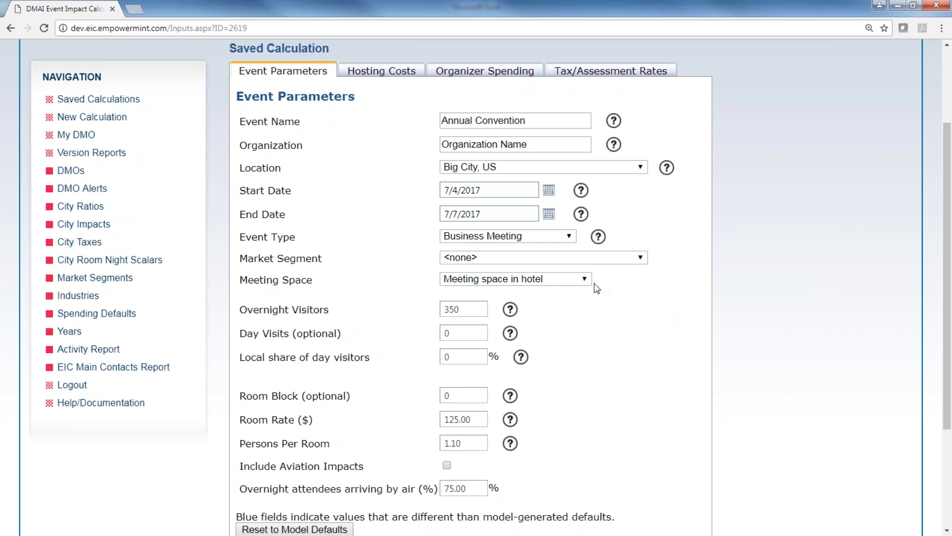
# Set the event's market segment to SMERF and select the persons-per-room value.
pyautogui.click(641, 258)
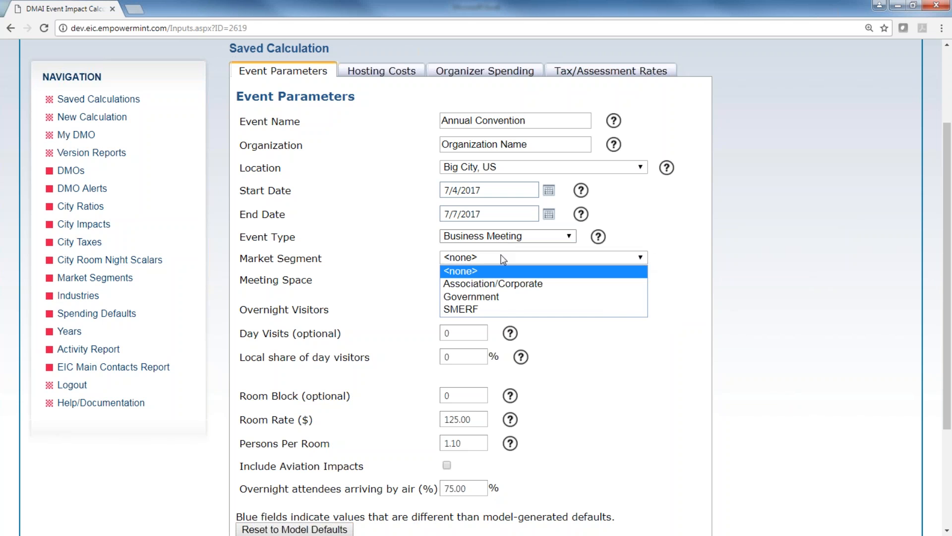
pyautogui.click(496, 309)
pyautogui.click(485, 439)
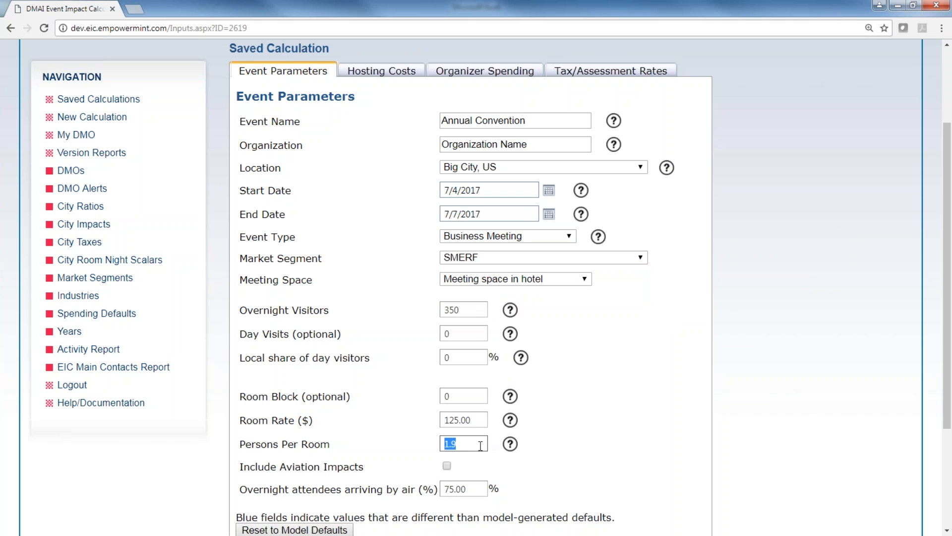